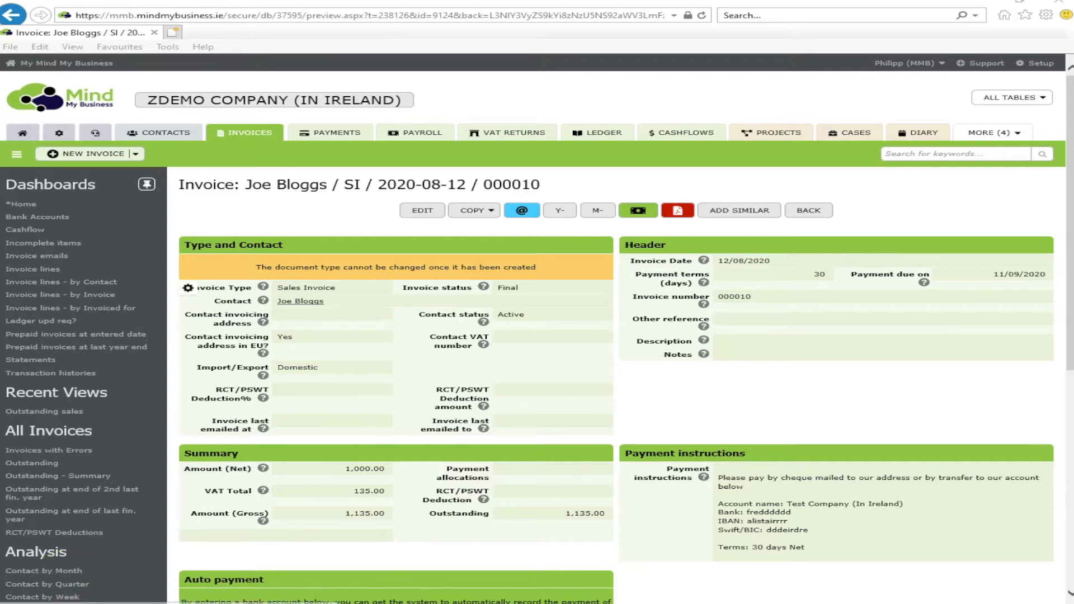
Step: Start a payment for the open sales invoice, using Direct Debit and the 2000 Current Assets / Bank accounts / Bank account
left_click(638, 211)
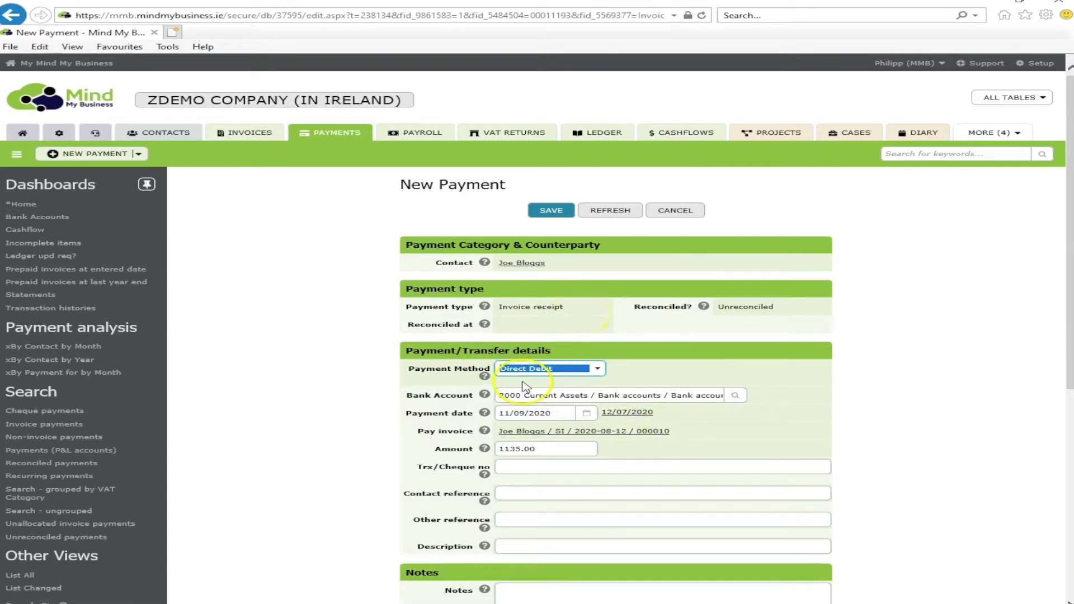
left_click(599, 369)
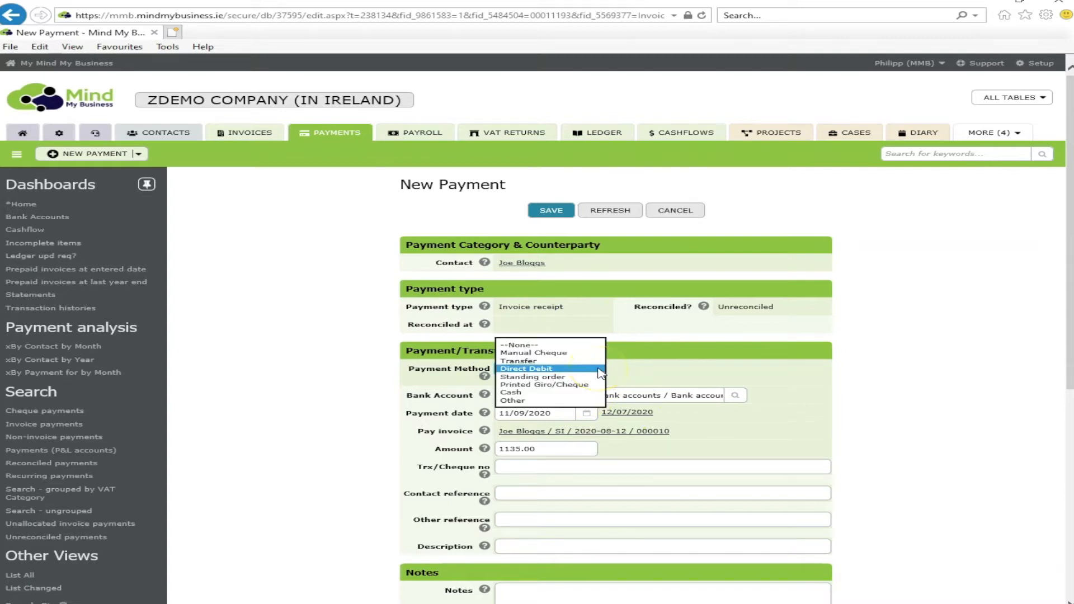
left_click(598, 369)
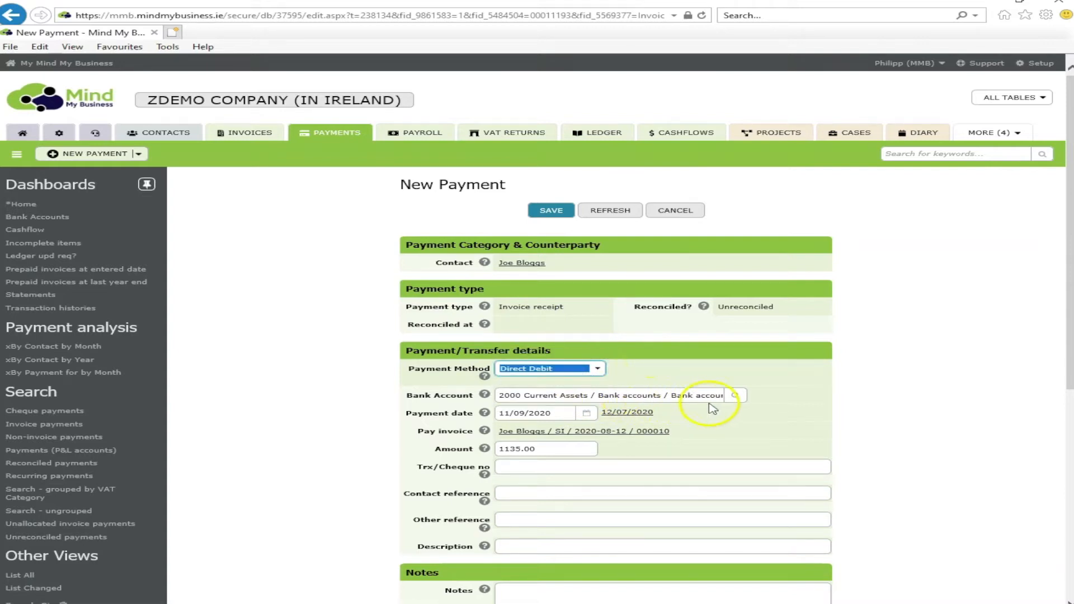
left_click(735, 396)
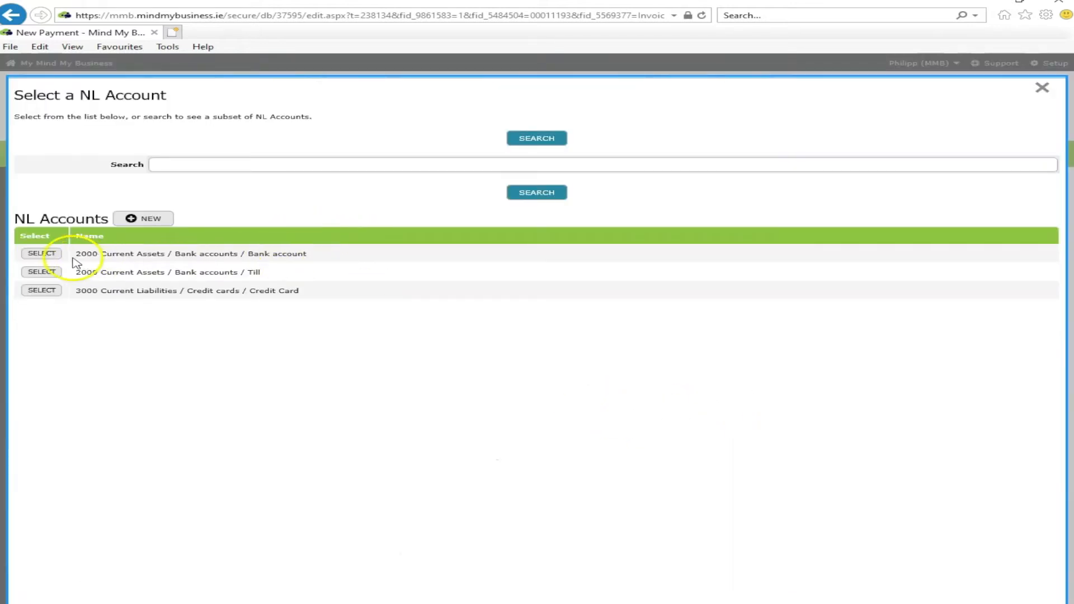
left_click(42, 253)
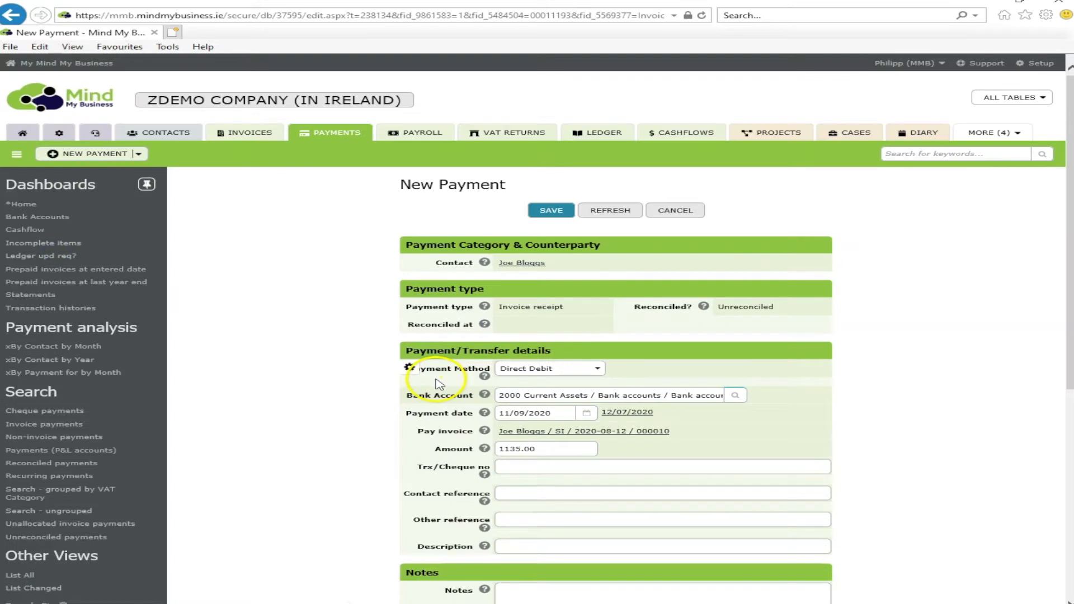
Step: Set the invoice receipt's payment date to 20/8 and its amount to 1000, and save it
left_click(568, 416)
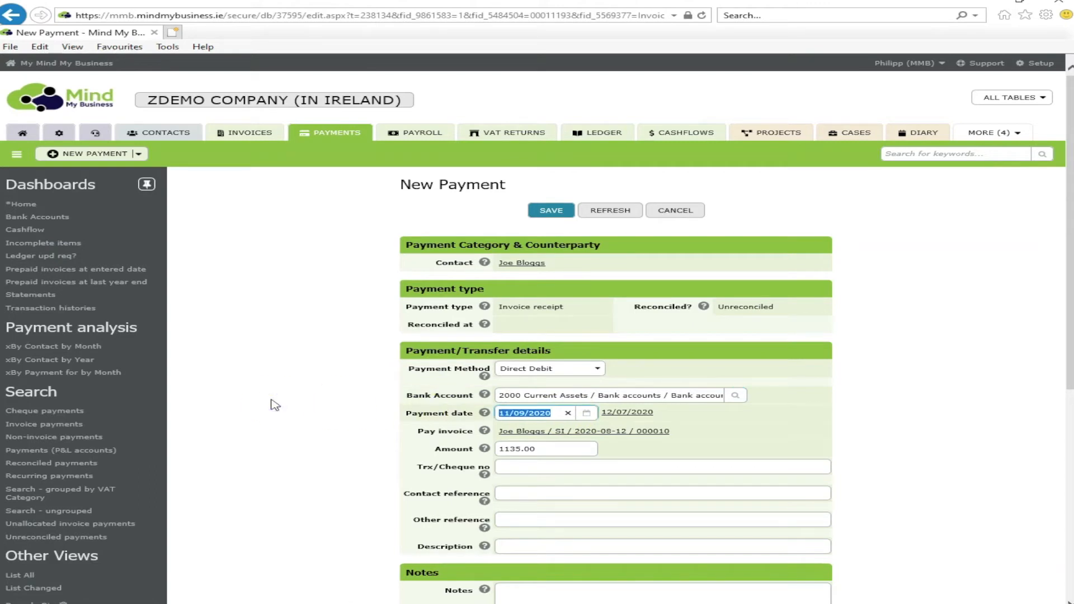
type("20/8")
left_click(567, 449)
left_click(567, 449)
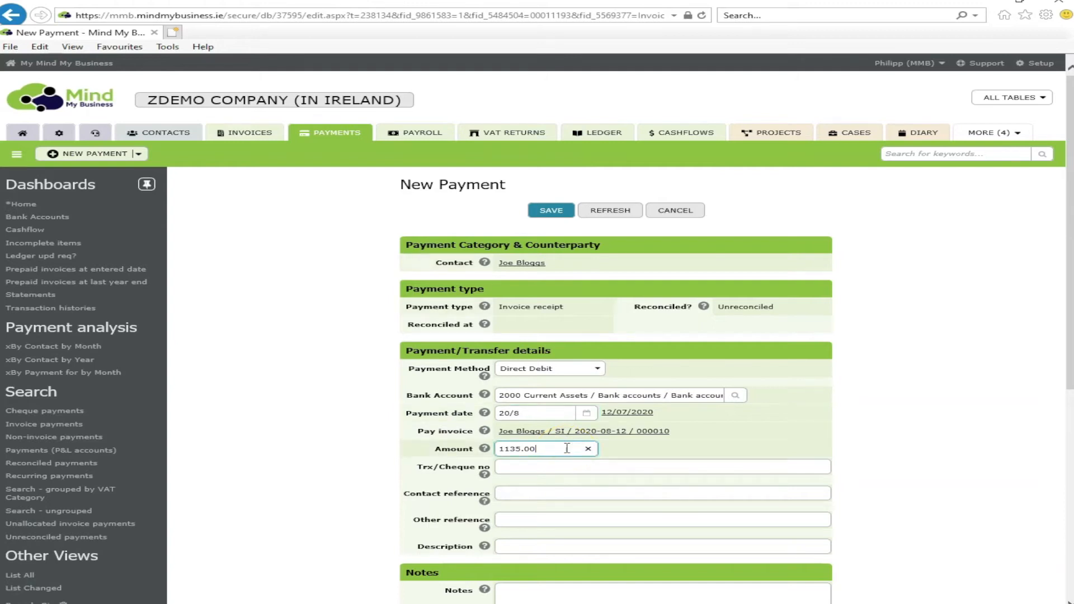
double_click(566, 448)
type("1000")
scroll(280, 449, "down", 5)
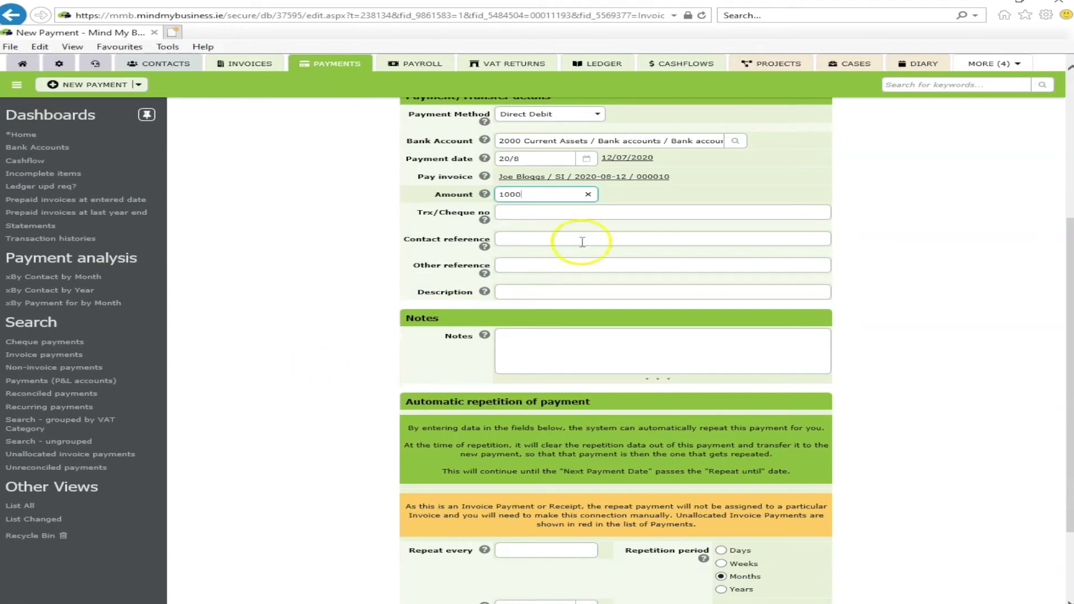
scroll(534, 371, "down", 2)
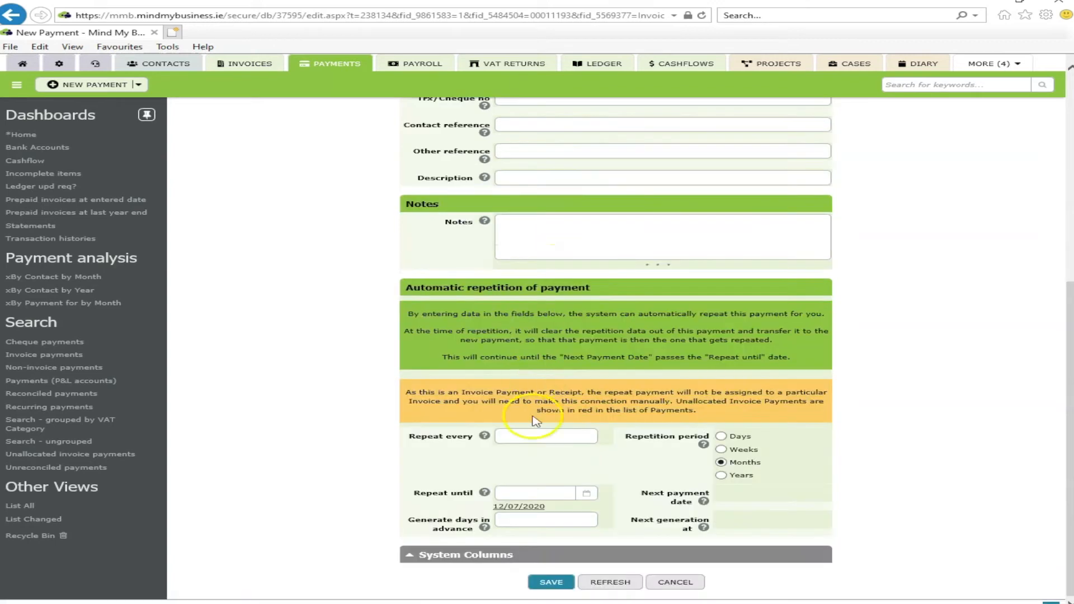
left_click(548, 577)
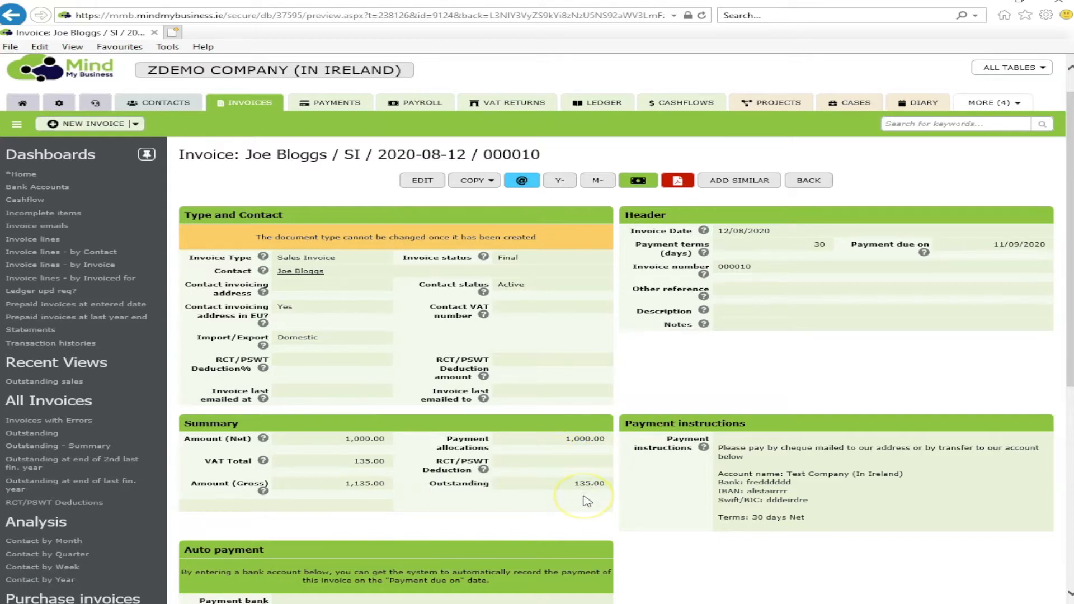
Step: Review the payments made against the sales invoice
scroll(721, 498, "down", 6)
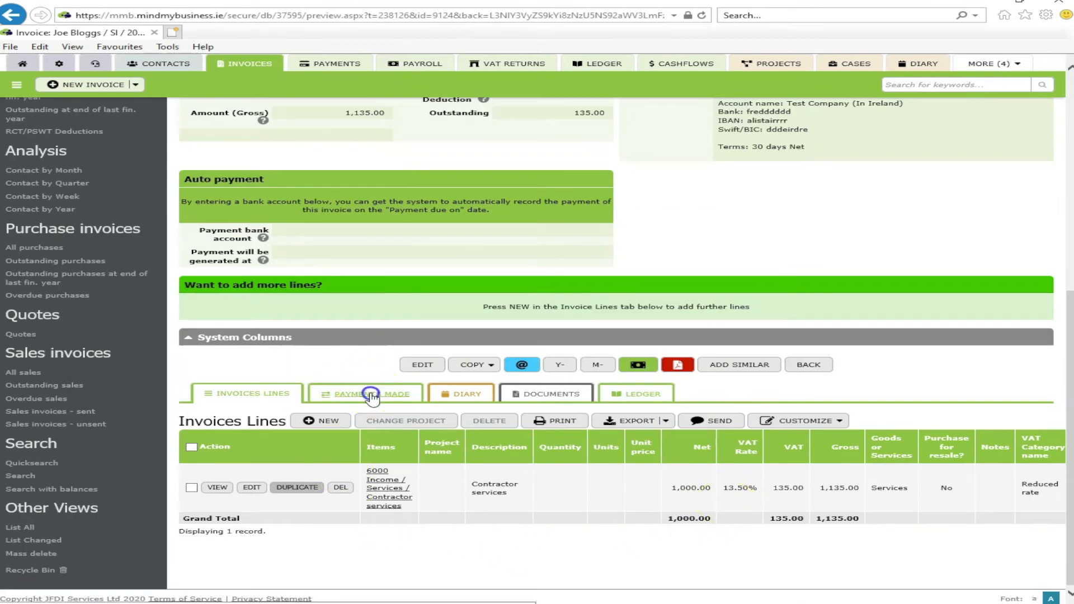
left_click(372, 394)
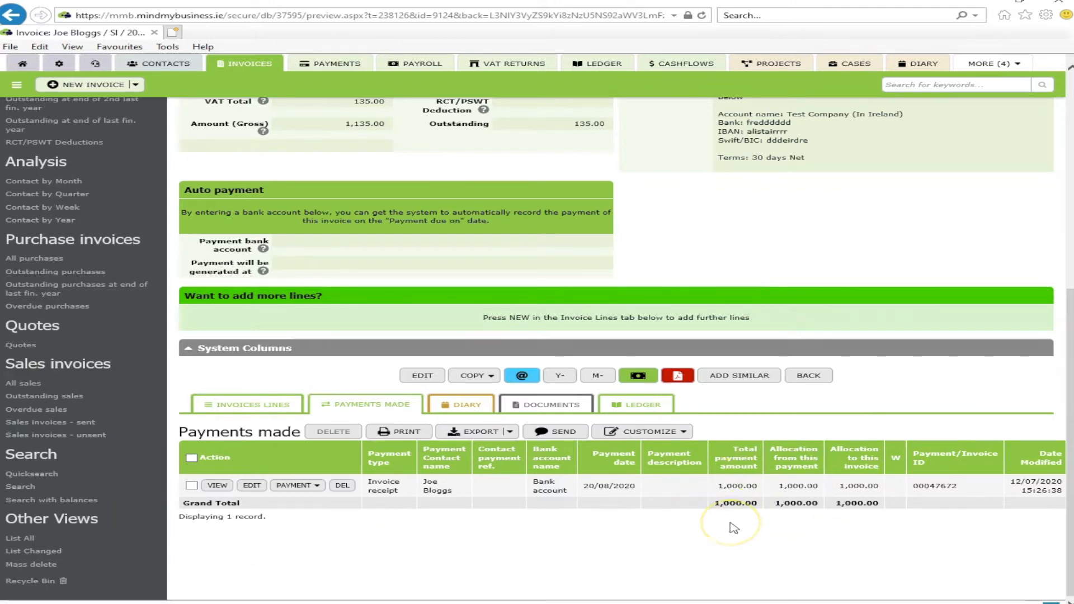
scroll(734, 528, "up", 7)
Step: Create a new regular payment from the payments overview with Misc. supplier as contact and Payment as payment type
left_click(331, 134)
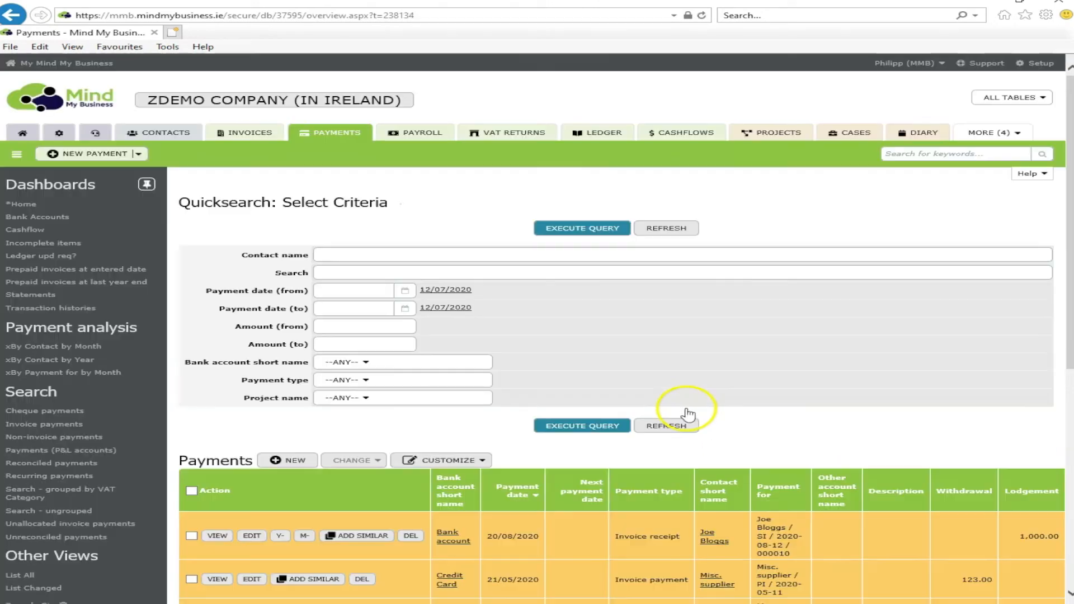
scroll(689, 414, "down", 2)
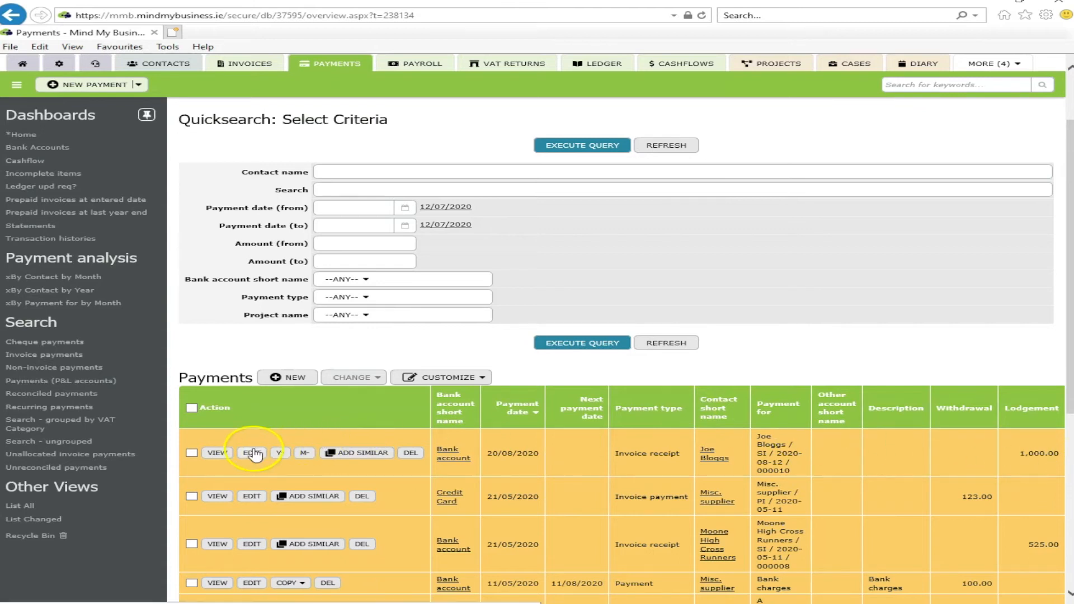
scroll(693, 462, "up", 2)
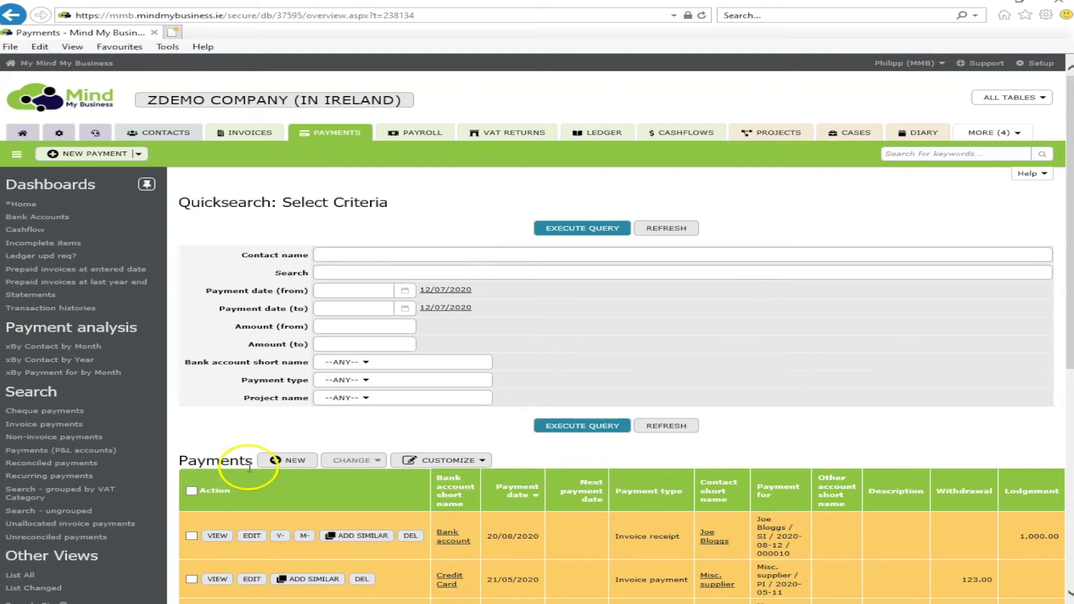
left_click(290, 461)
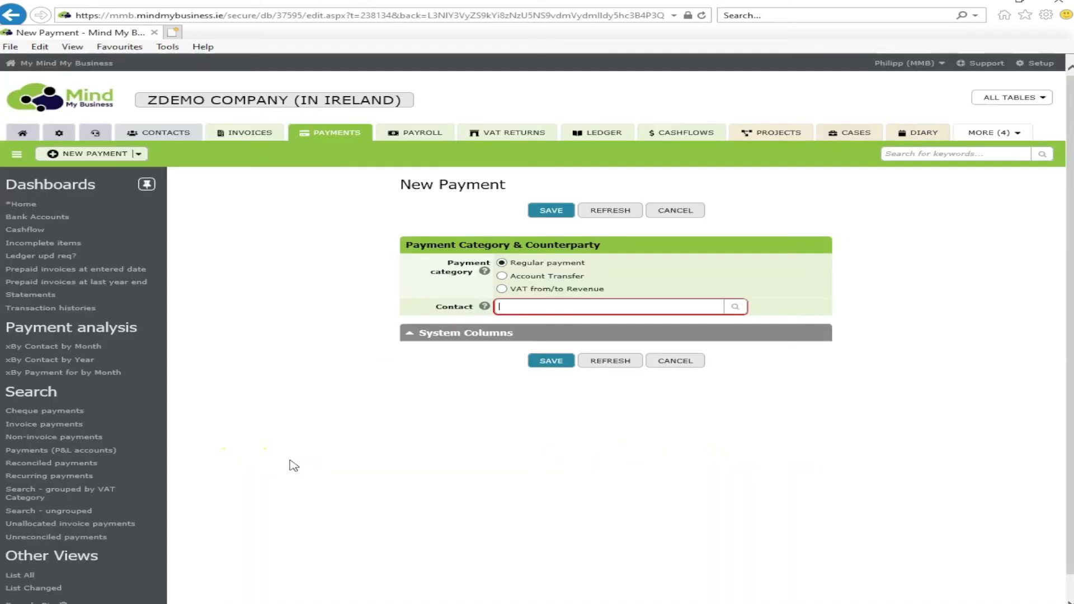
left_click(569, 399)
left_click(735, 307)
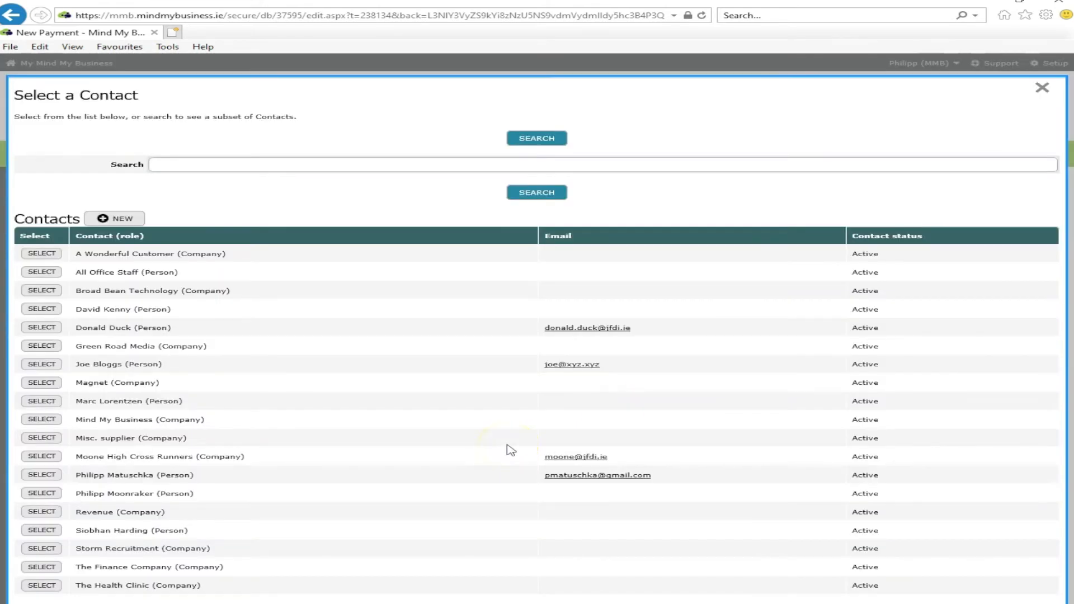
left_click(269, 379)
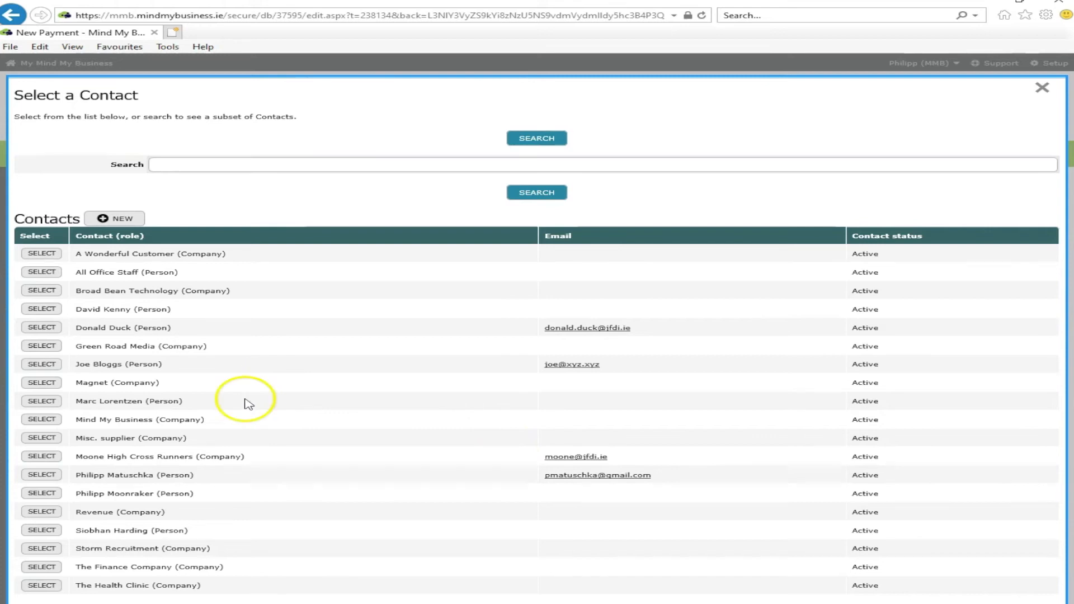
left_click(41, 438)
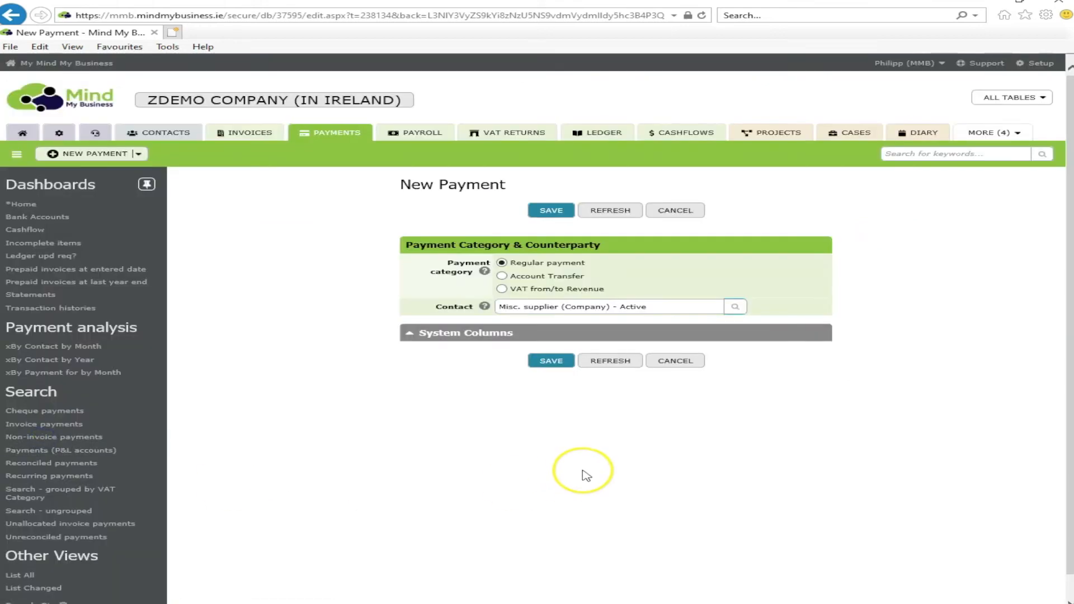
left_click(541, 350)
left_click(542, 383)
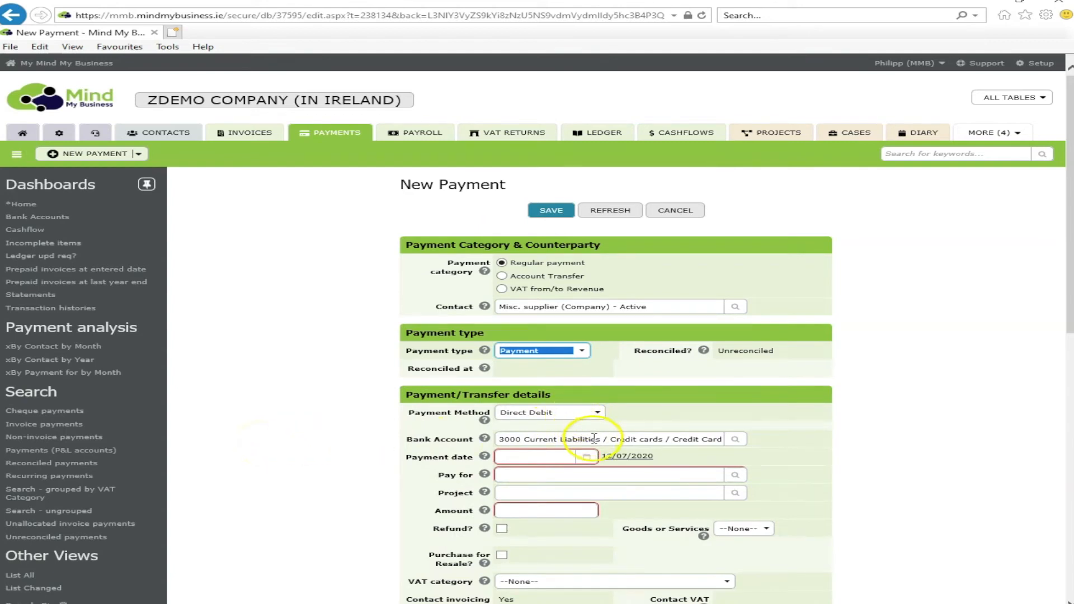
Step: Set the payment date to 10/7 and pay for 8000 Expenses / 3600 Computing costs / Software
left_click(543, 457)
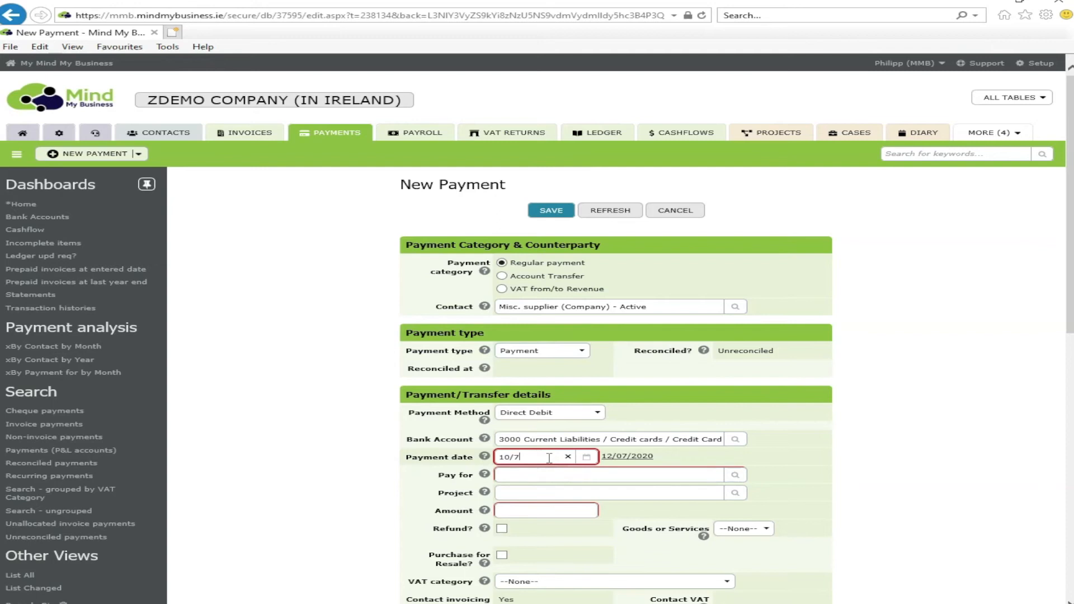
left_click(716, 473)
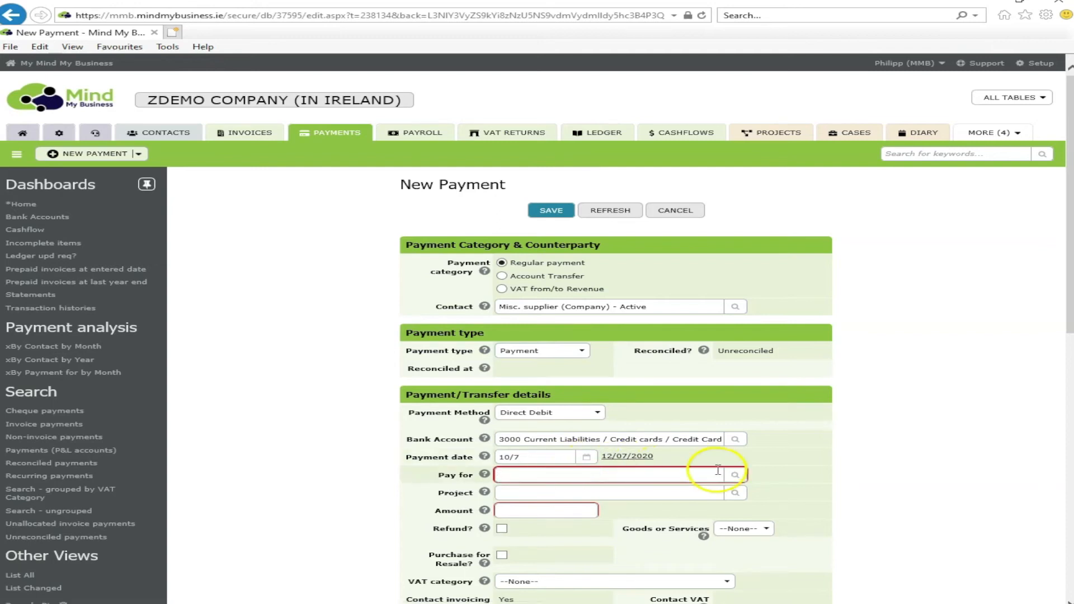
left_click(735, 475)
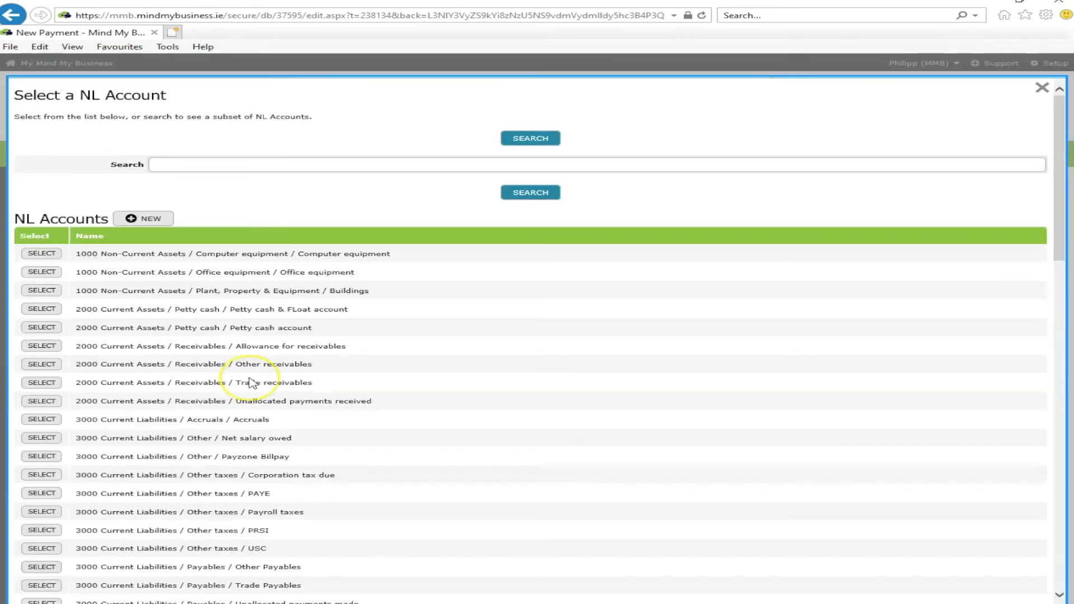
scroll(250, 384, "down", 15)
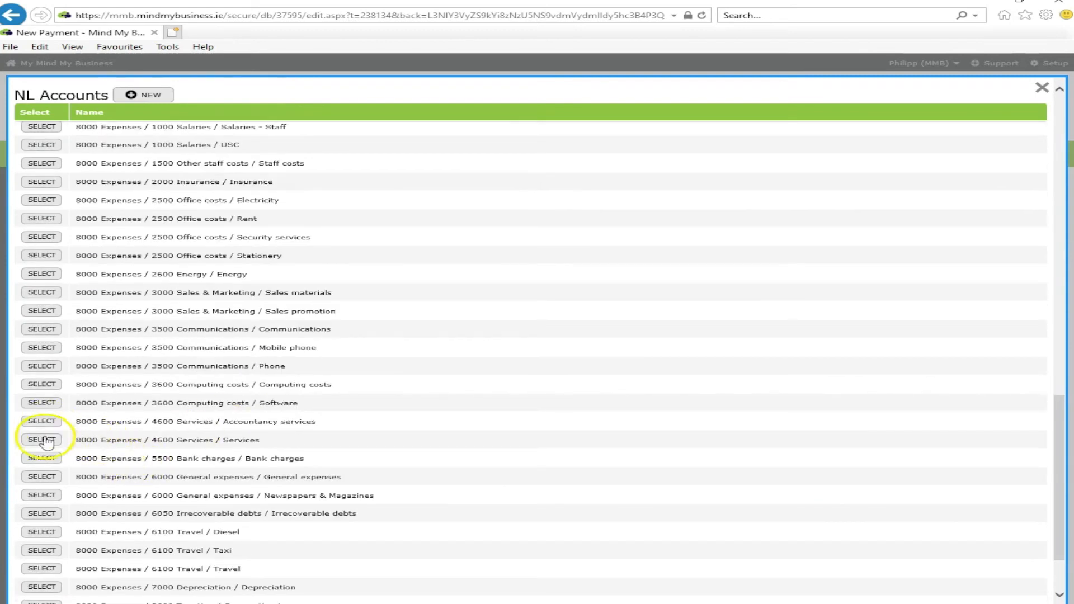
left_click(43, 403)
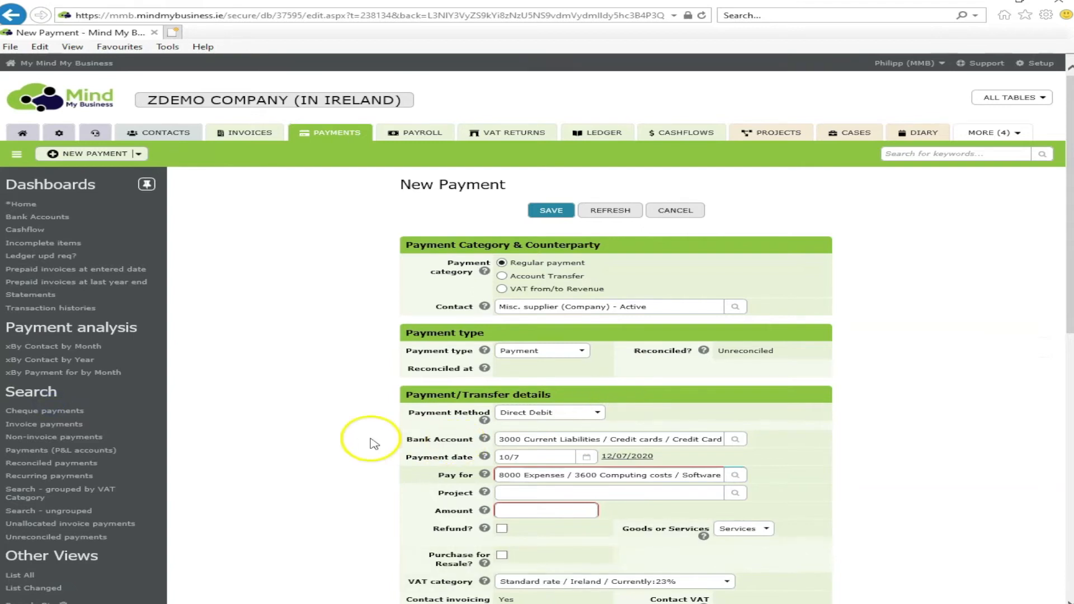
Step: Set the software payment's amount to 600 and save the payment
left_click(583, 509)
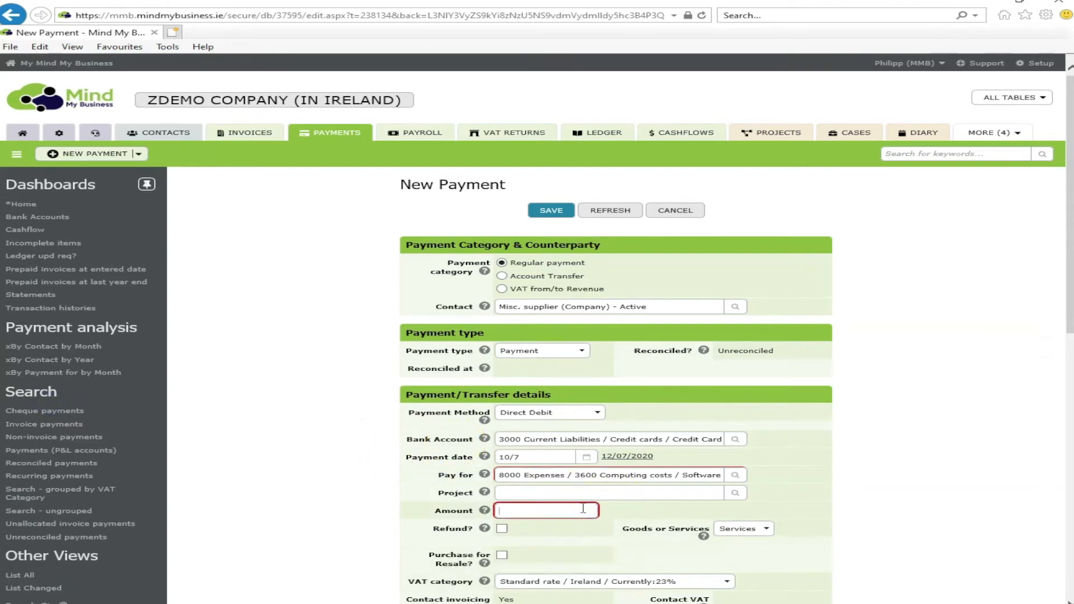
scroll(954, 481, "down", 3)
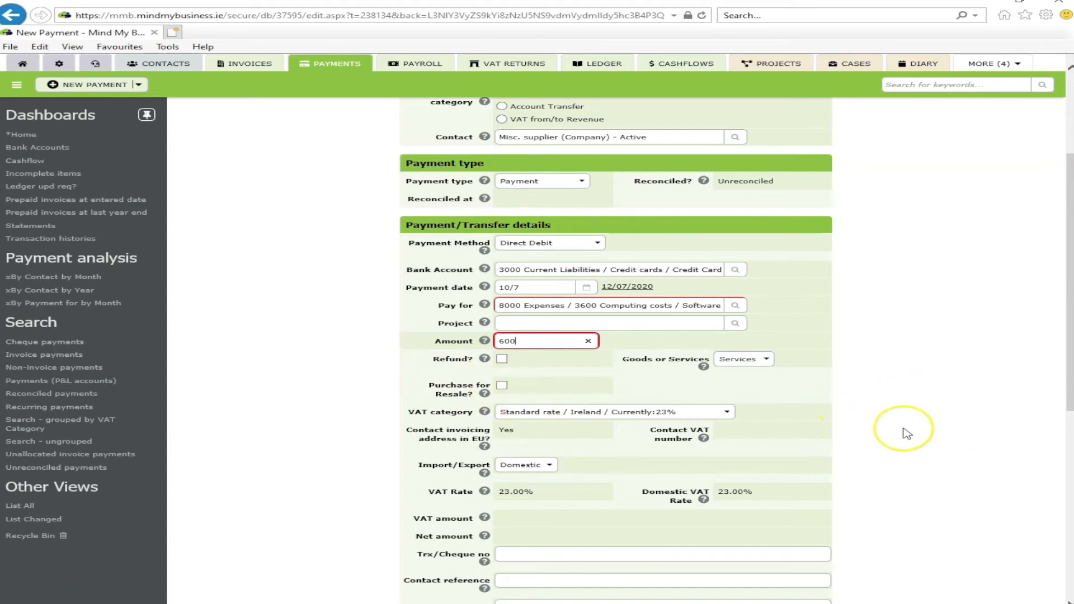
scroll(906, 434, "down", 7)
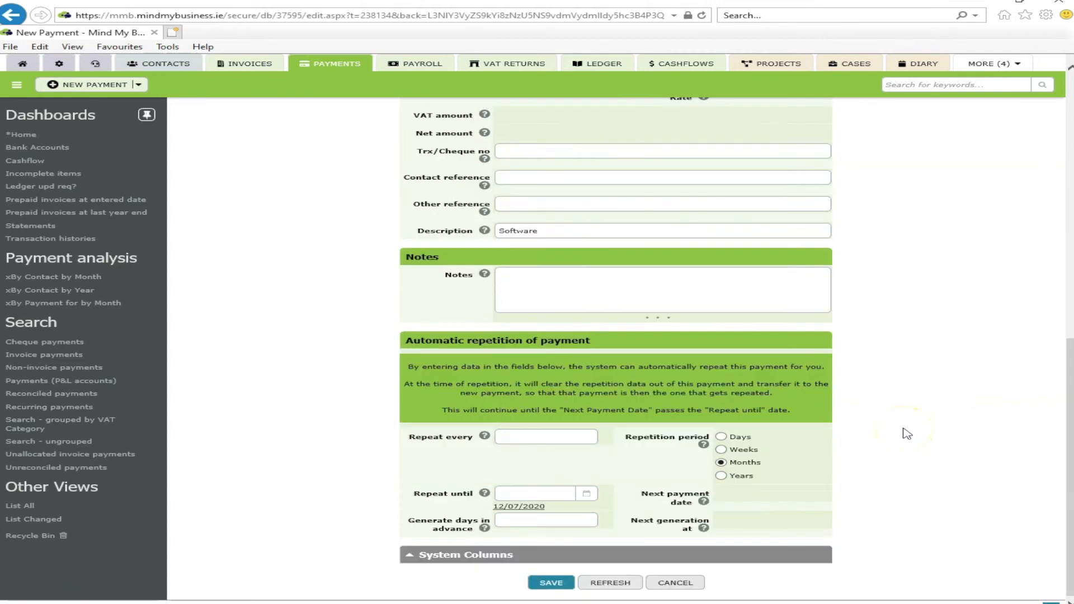
left_click(549, 583)
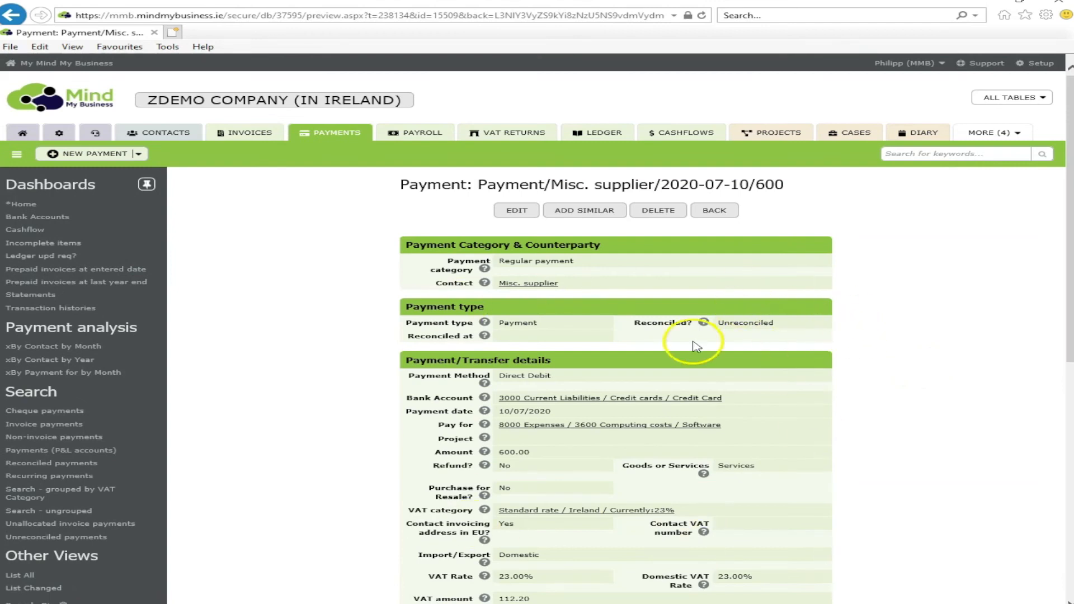
Step: Check the new software payment in the payments list and reopen its record to review the details
left_click(714, 211)
scroll(851, 288, "down", 5)
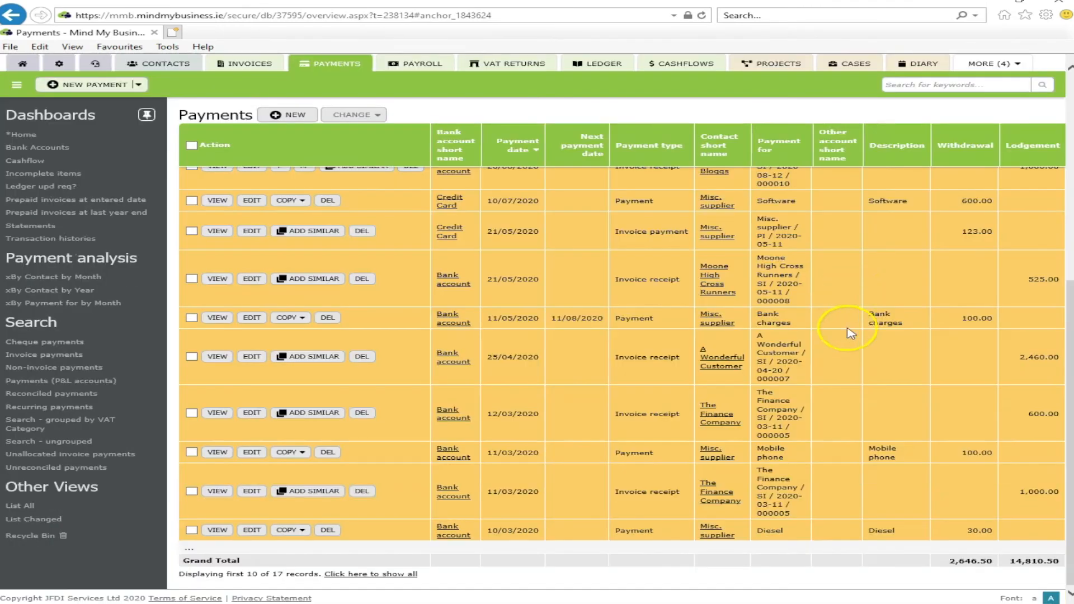
scroll(839, 324, "up", 2)
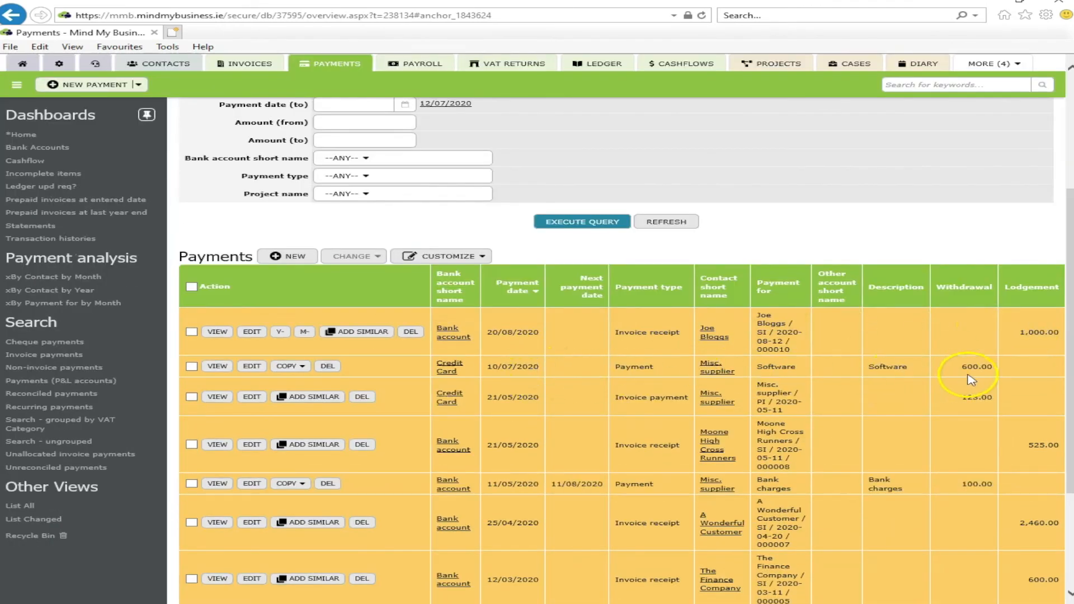
left_click(517, 366)
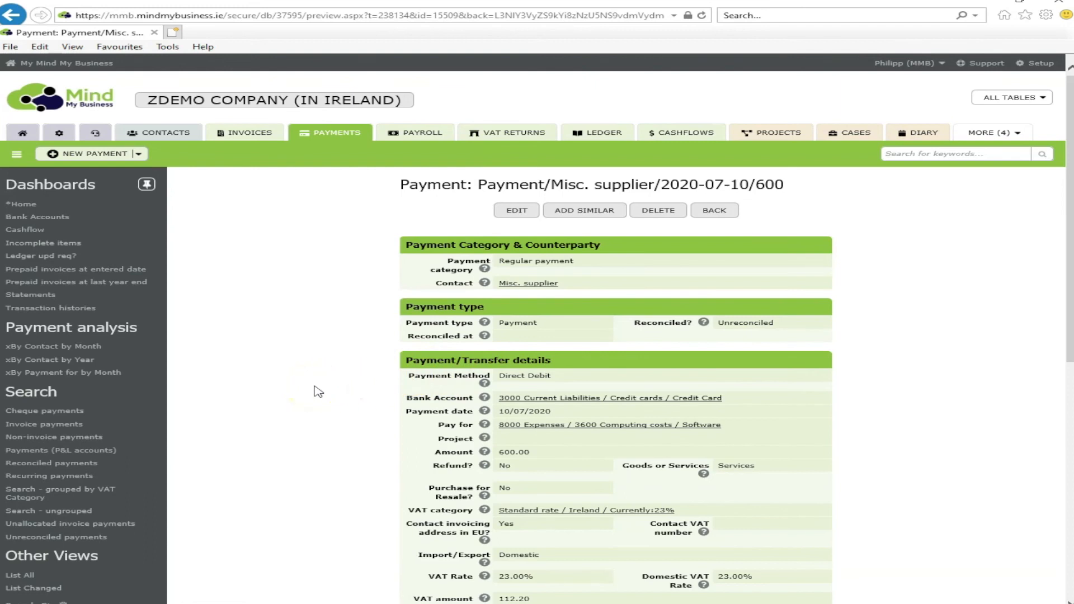
scroll(314, 390, "down", 2)
scroll(314, 391, "up", 2)
Step: Edit the software payment to repeat every 3 months until 31/12/2021, and save it
left_click(513, 211)
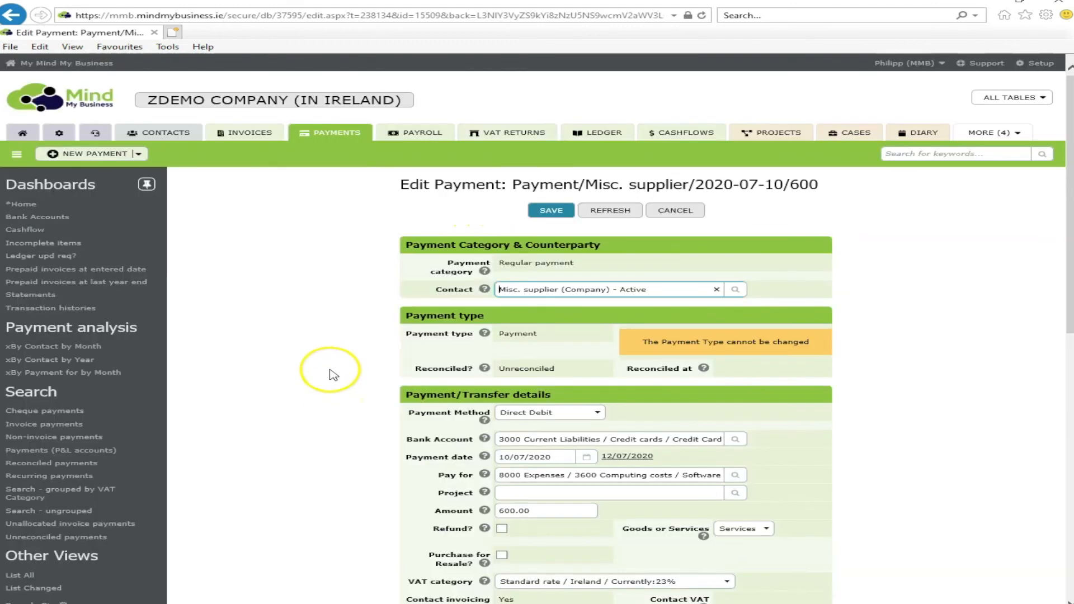
scroll(334, 397, "down", 10)
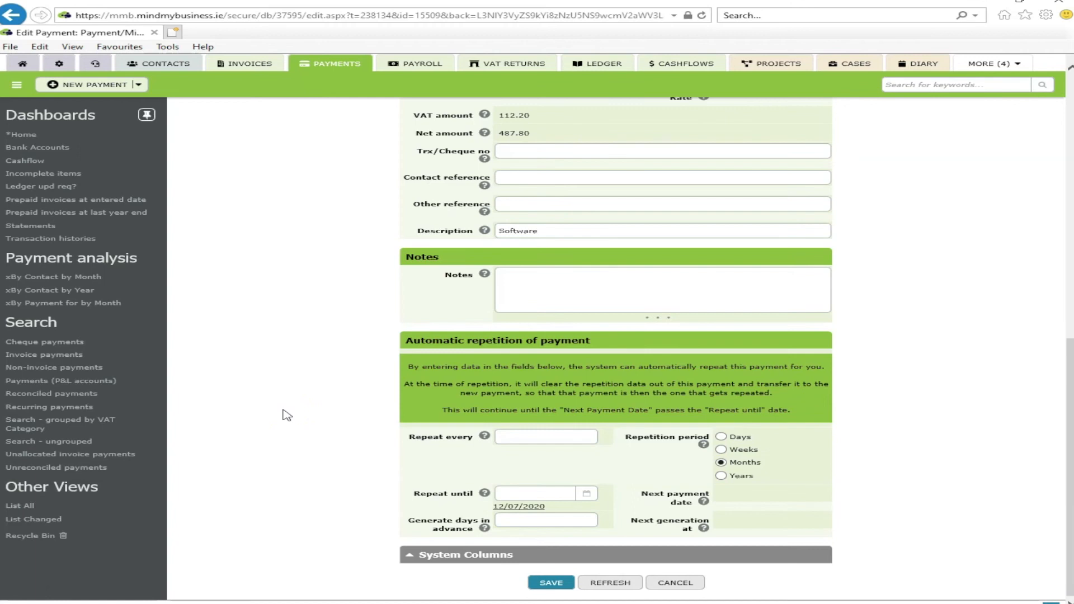
left_click(511, 436)
type("3")
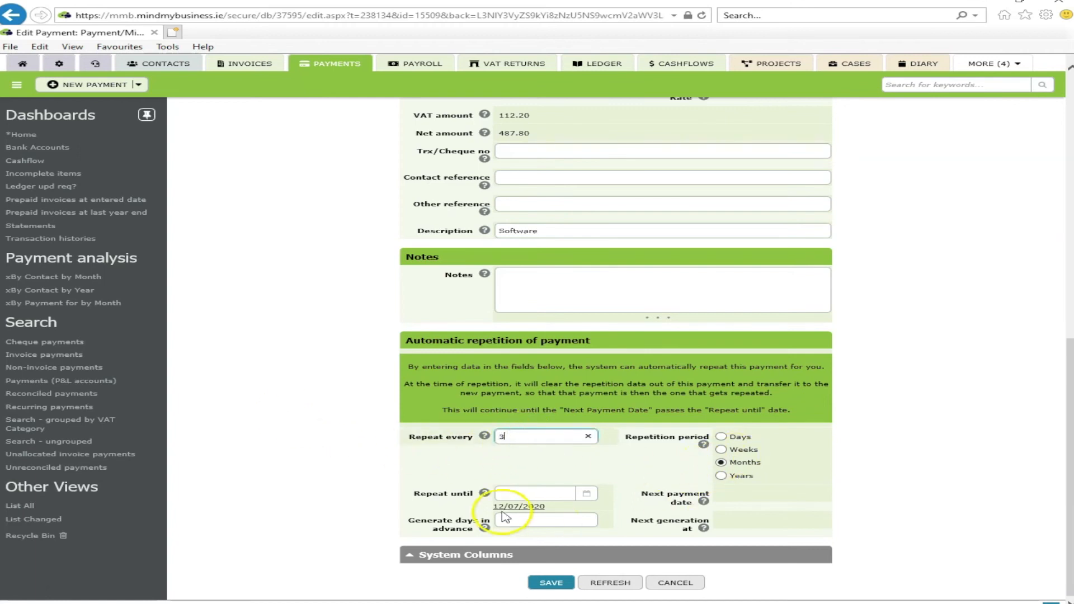
left_click(562, 493)
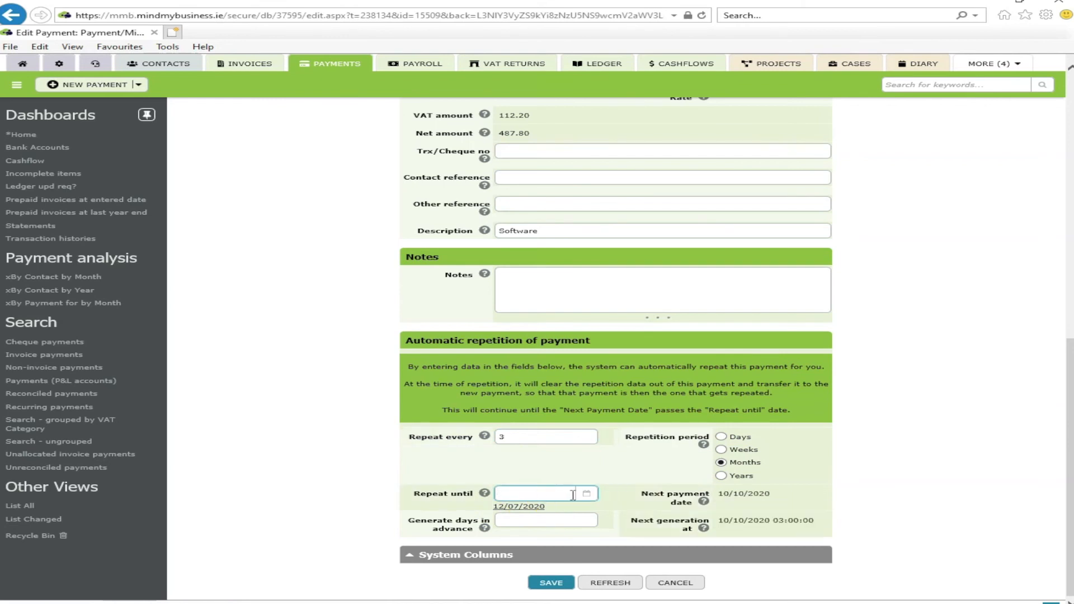
type("/12/2")
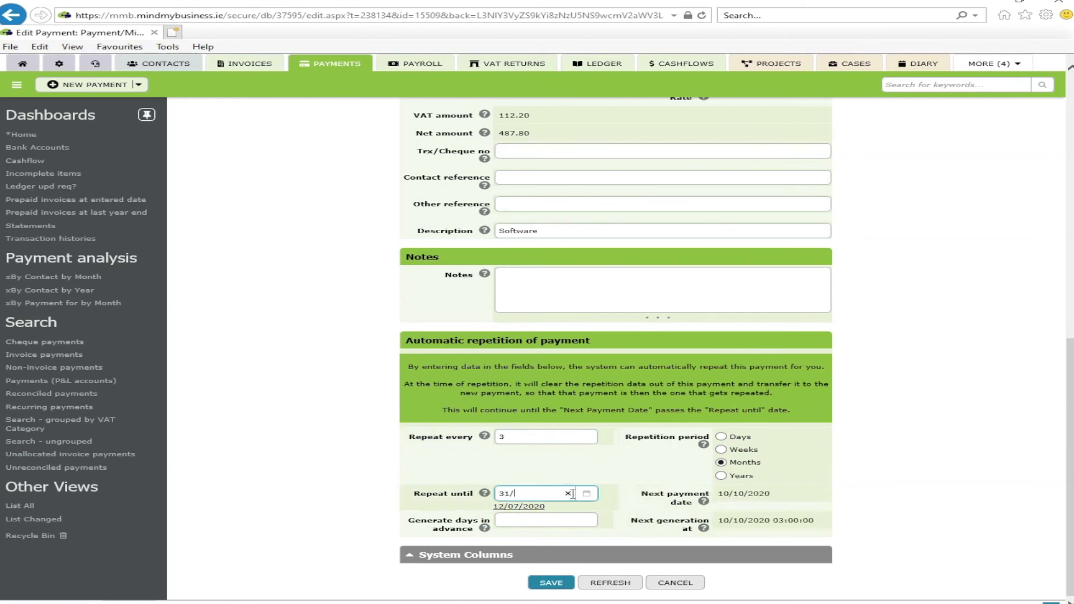
type("021")
left_click(551, 583)
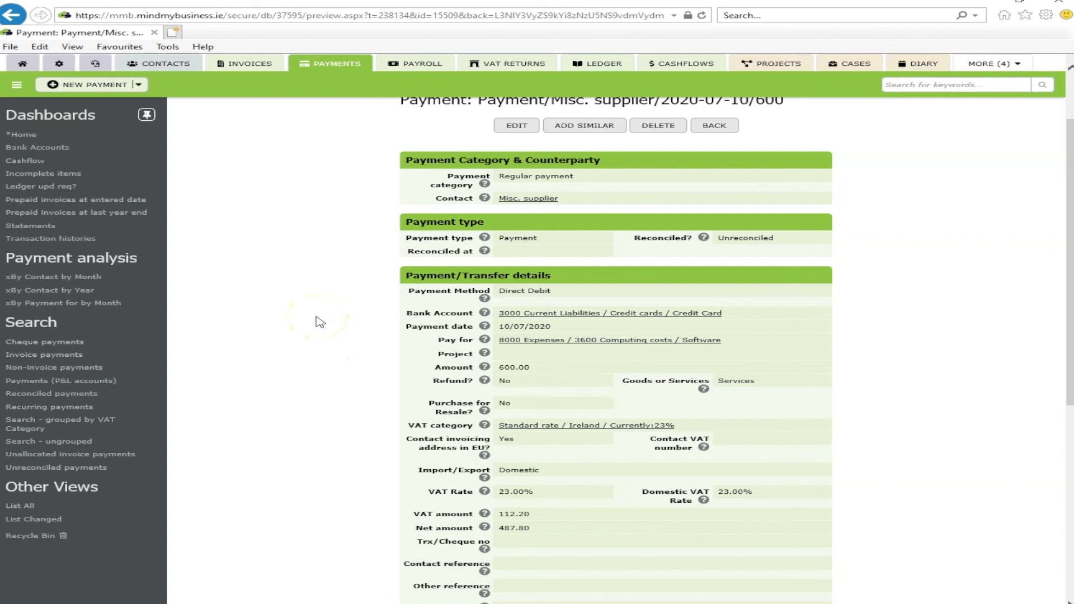
scroll(320, 323, "up", 2)
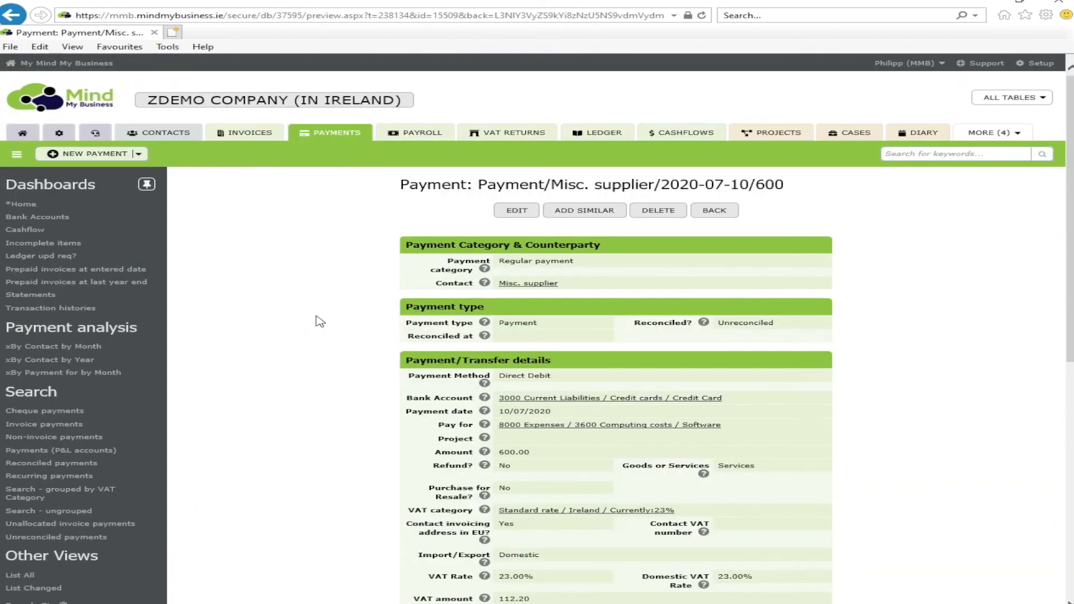